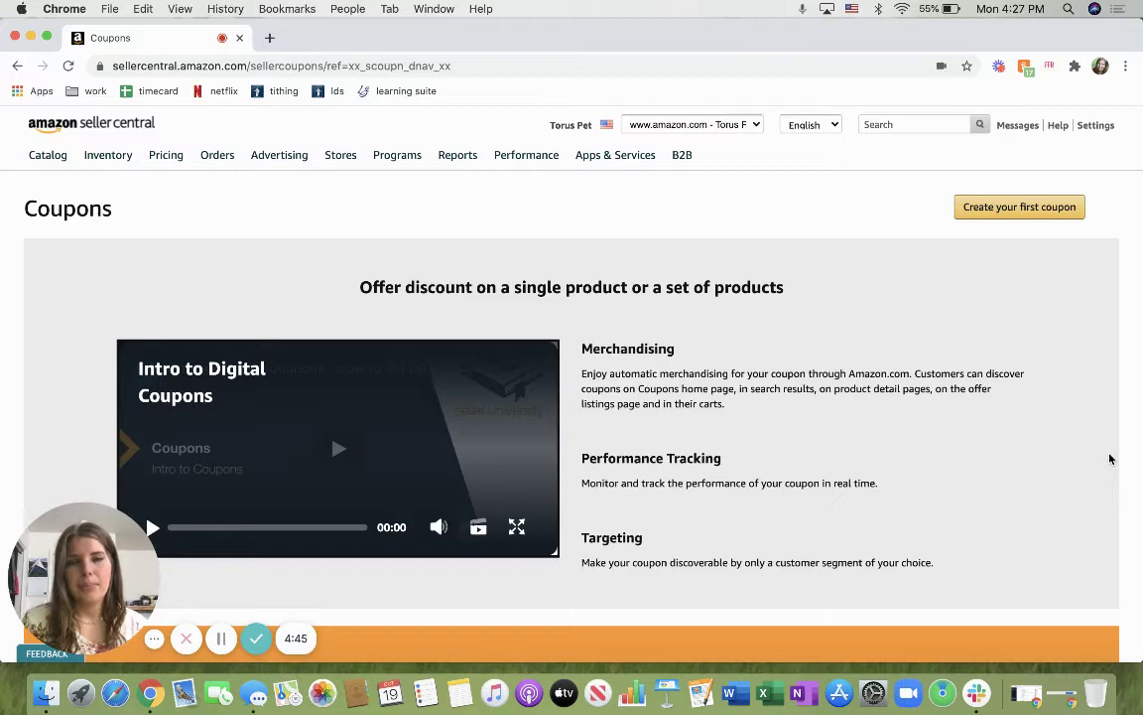
# Step: Examine the Coupons overview page, including the merchandising, tracking and targeting descriptions and the getting-started guidelines
pyautogui.moveTo(261, 151)
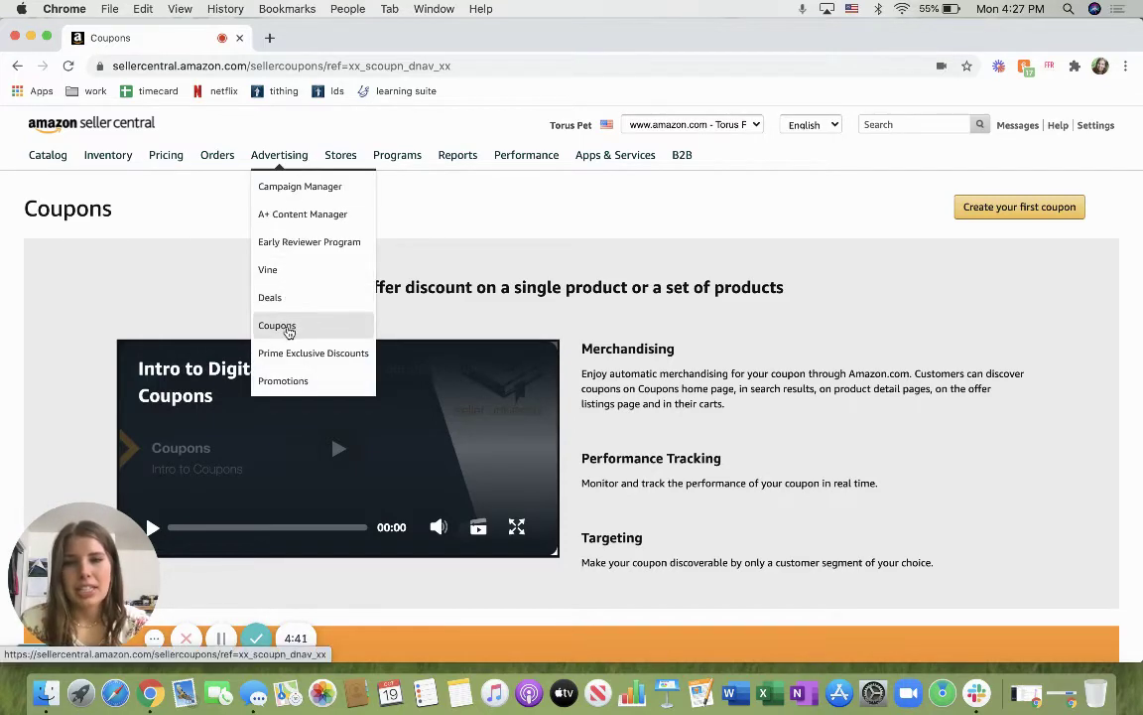
pyautogui.scroll(-1, 815, 295)
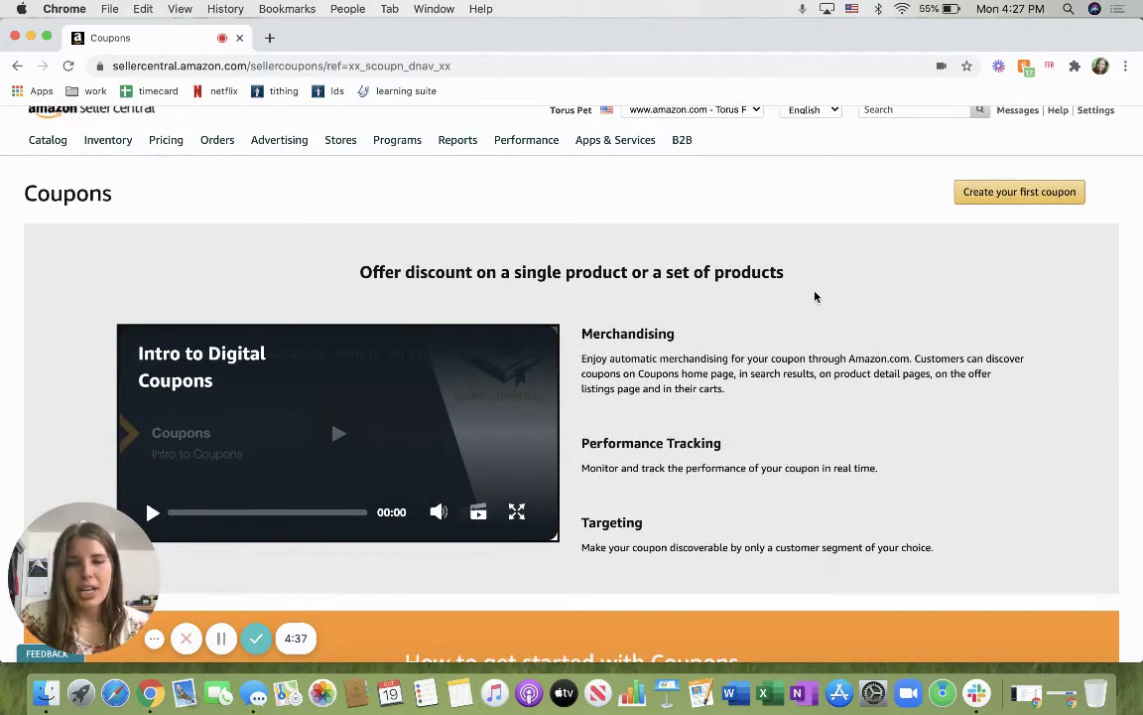
pyautogui.scroll(-2, 815, 296)
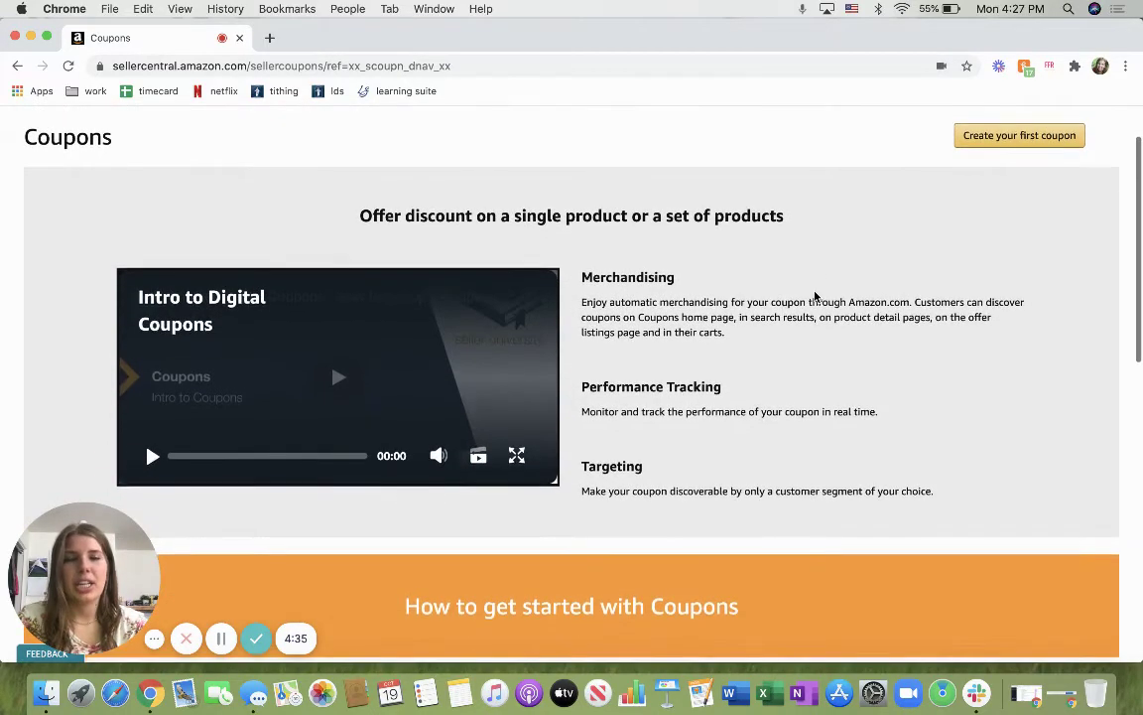
pyautogui.scroll(-1, 815, 295)
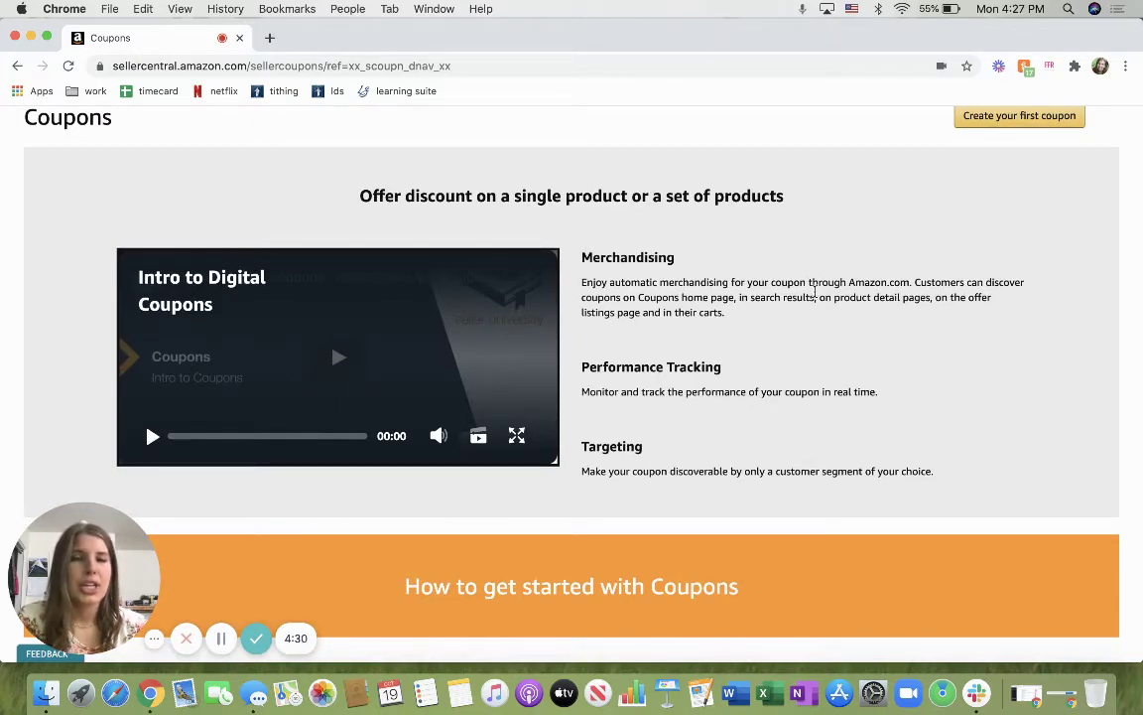
pyautogui.scroll(-3, 815, 291)
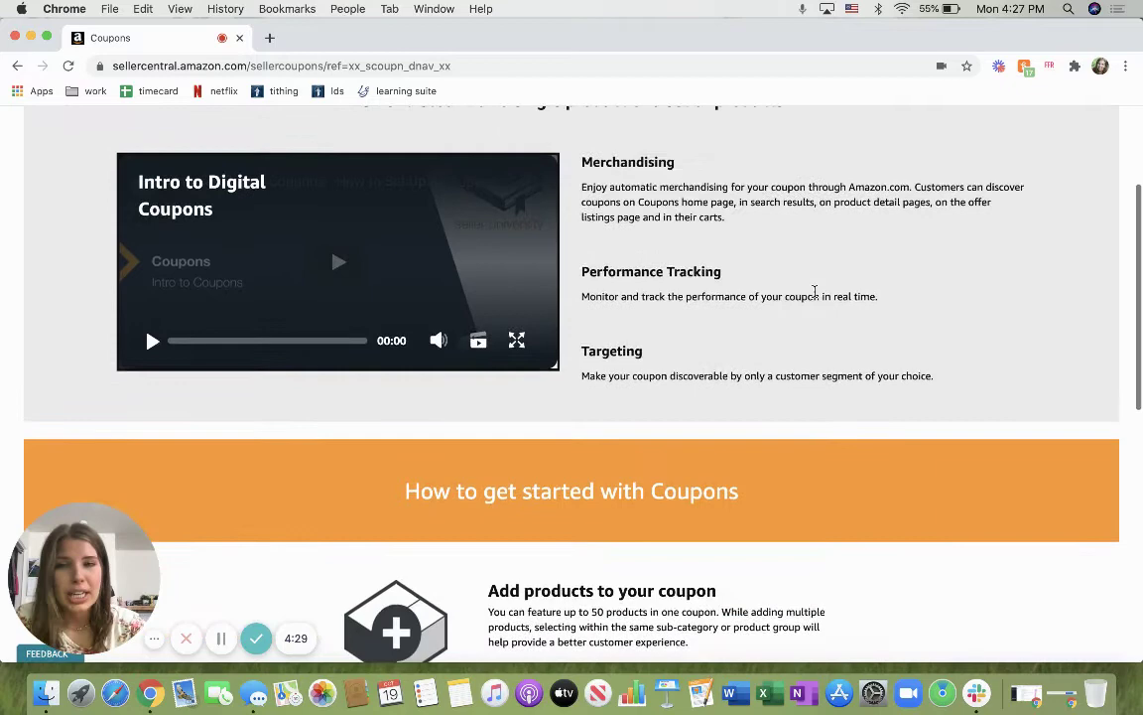
pyautogui.scroll(-5, 815, 292)
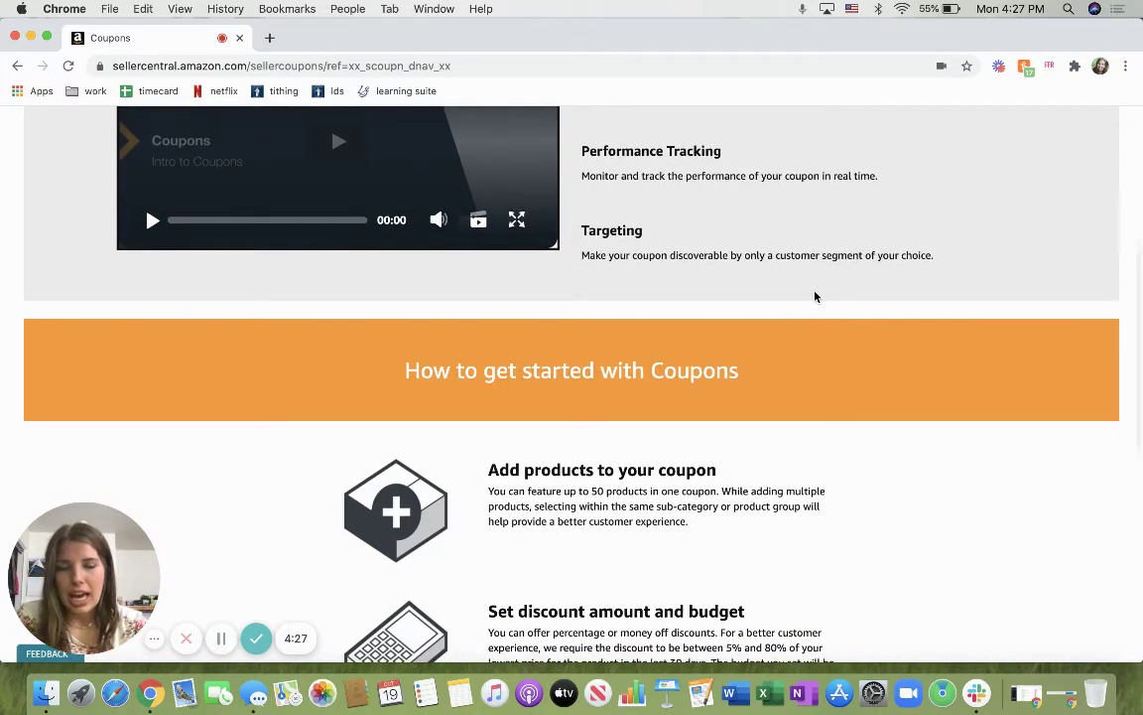
pyautogui.scroll(-5, 815, 293)
pyautogui.scroll(-5, 815, 292)
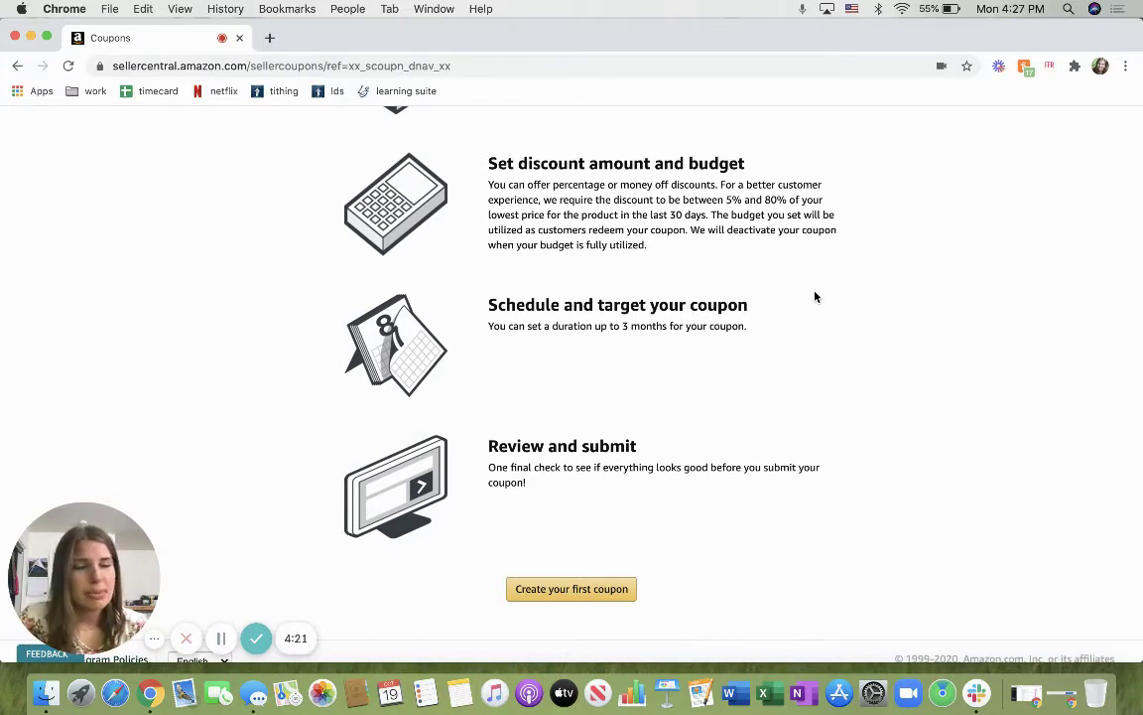
pyautogui.scroll(10, 815, 295)
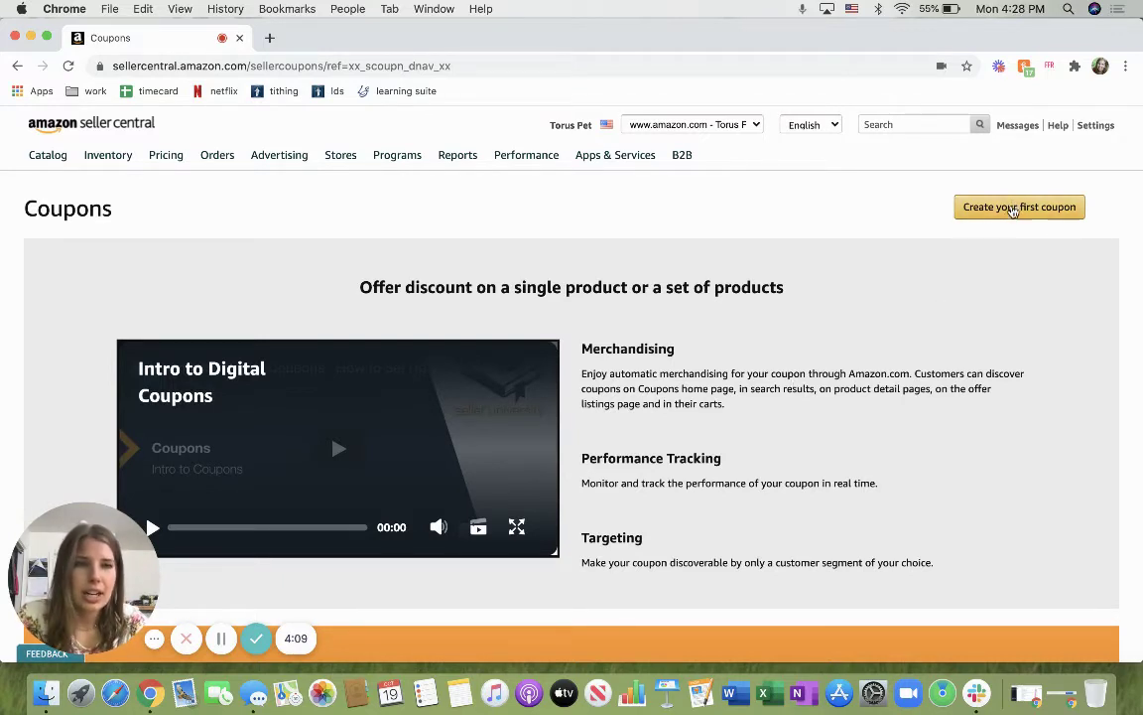
# Step: Start a first coupon, search the products for ASIN B01J524TYQ and add the Heyrex Torus pet water bowl to the coupon
pyautogui.click(1013, 211)
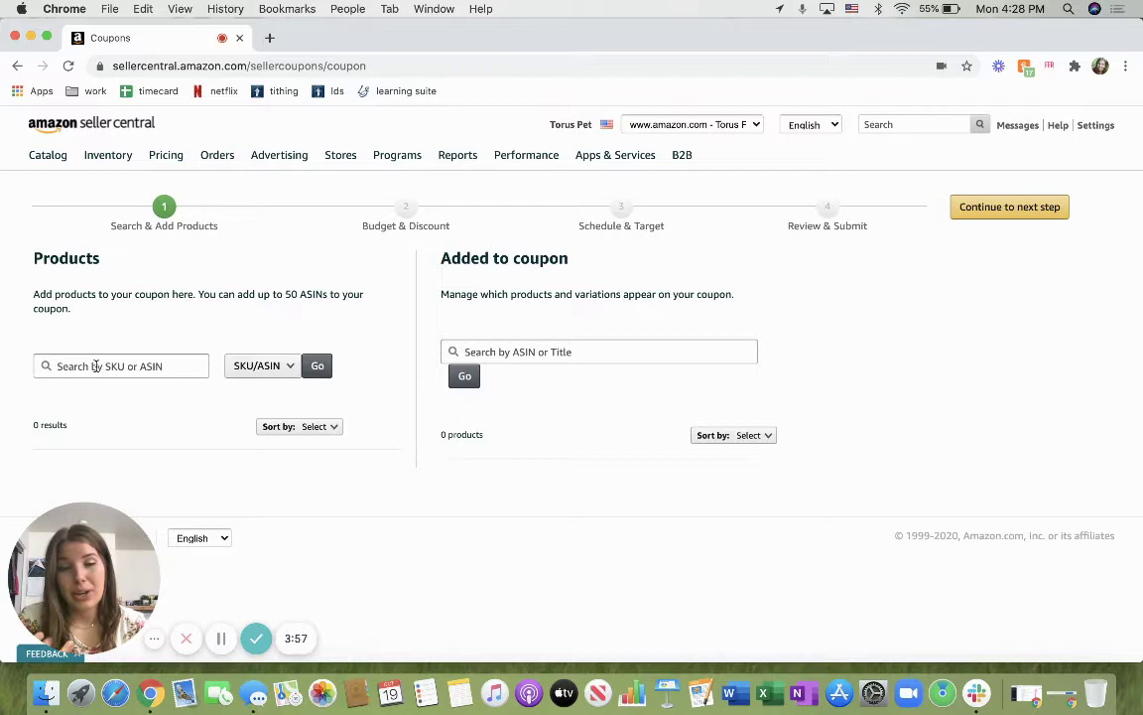
pyautogui.click(95, 366)
pyautogui.write('B01J524TYQ')
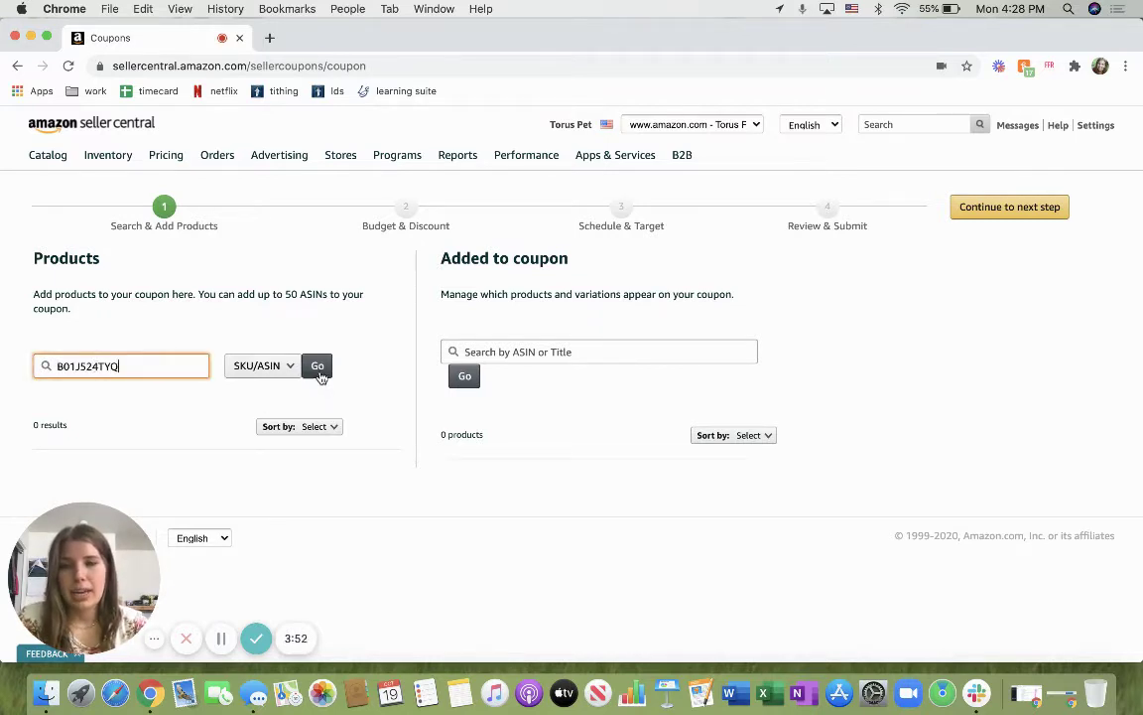
pyautogui.click(319, 373)
pyautogui.scroll(-1, 297, 437)
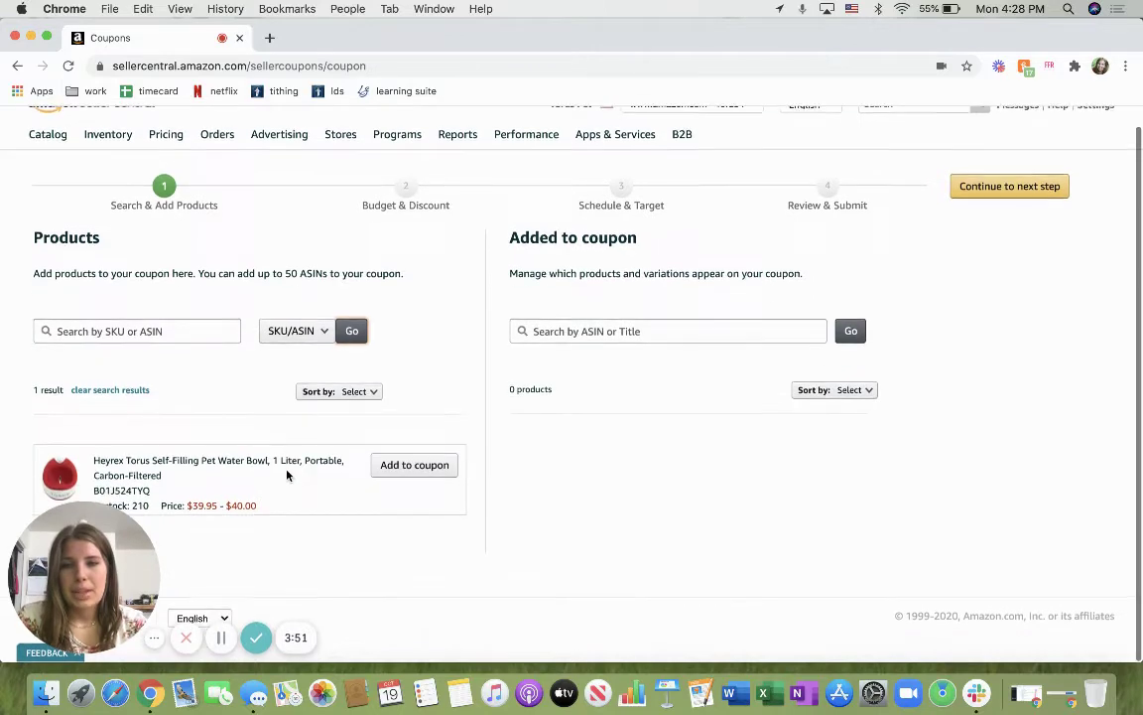
pyautogui.click(423, 472)
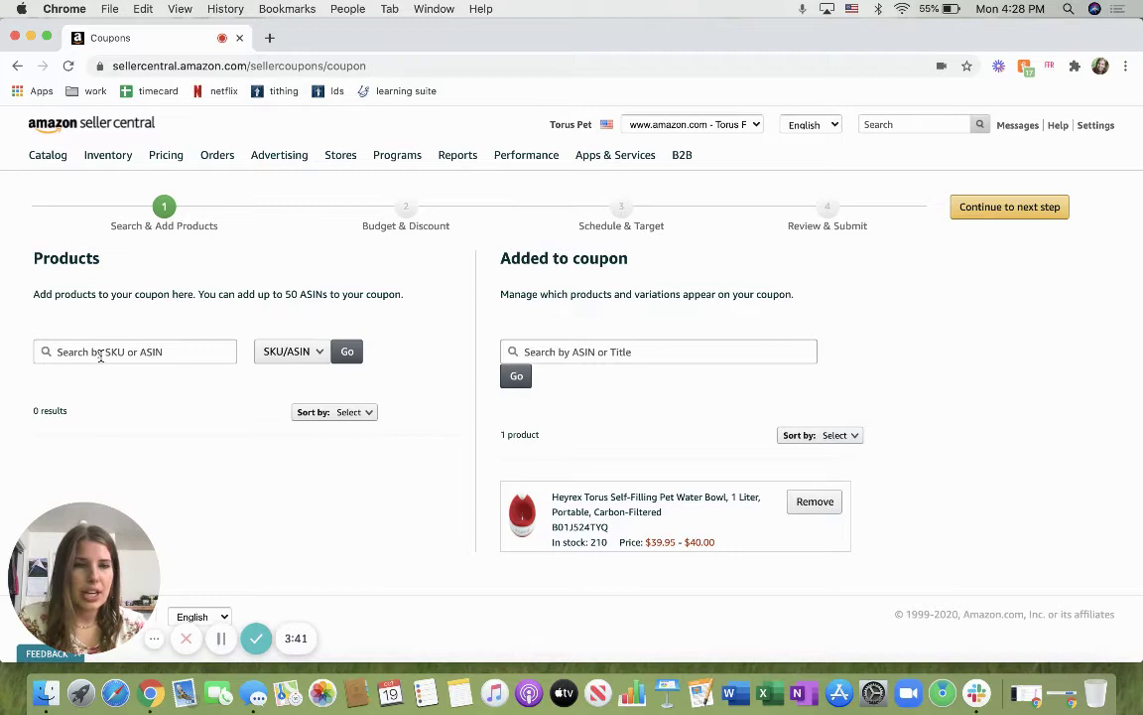
# Step: Proceed to the Budget & Discount stage and set a Money Off discount of $10
pyautogui.click(987, 212)
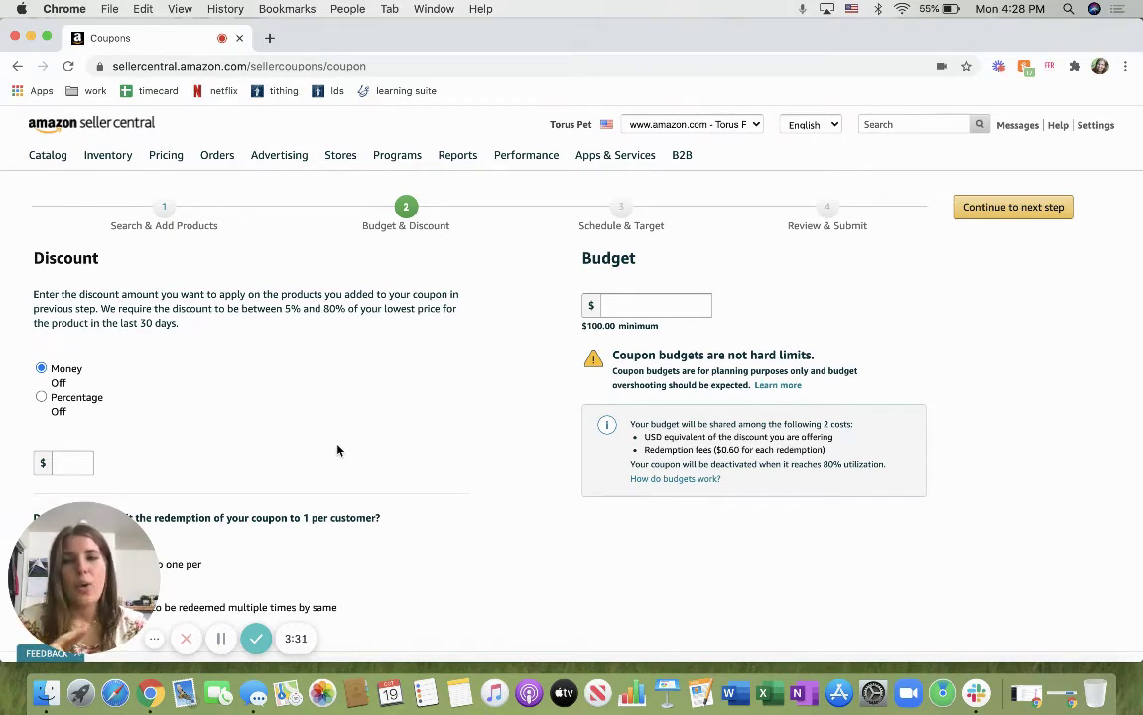
pyautogui.scroll(-1, 199, 417)
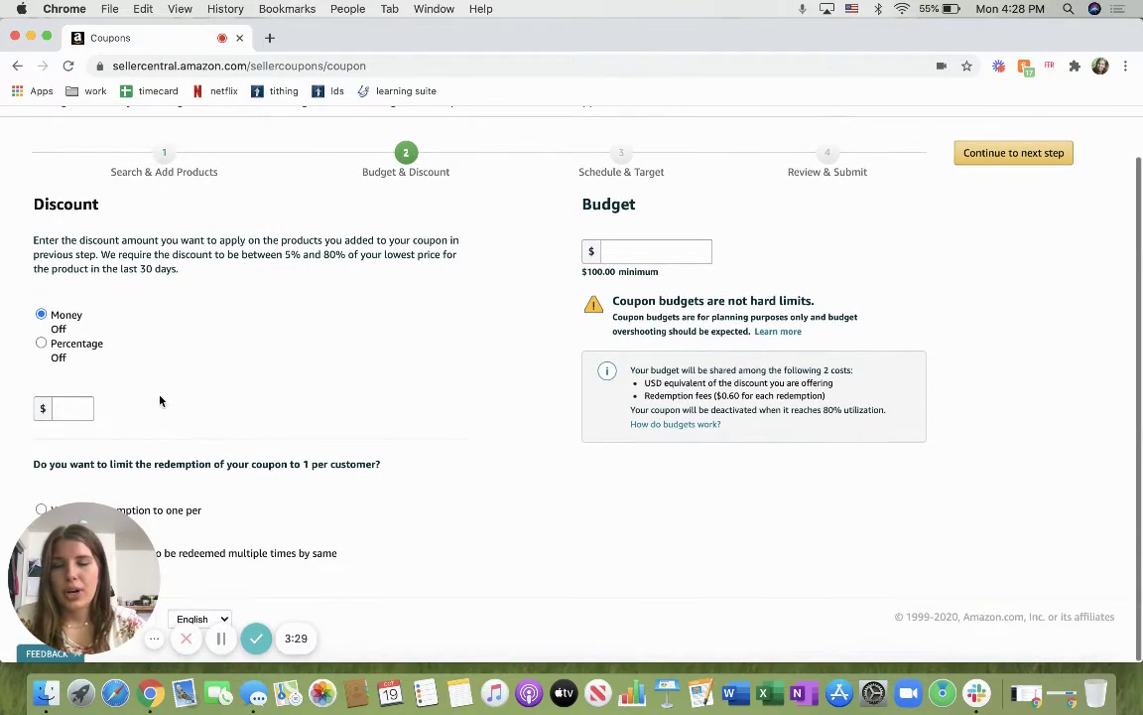
pyautogui.click(42, 345)
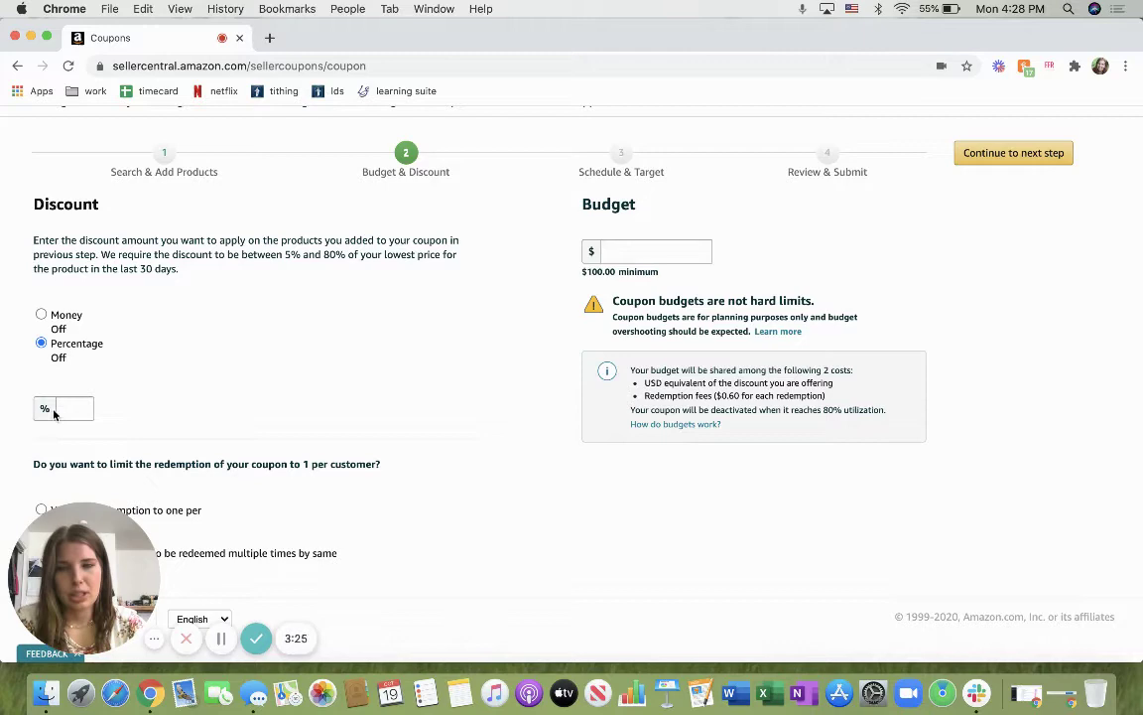
pyautogui.click(41, 314)
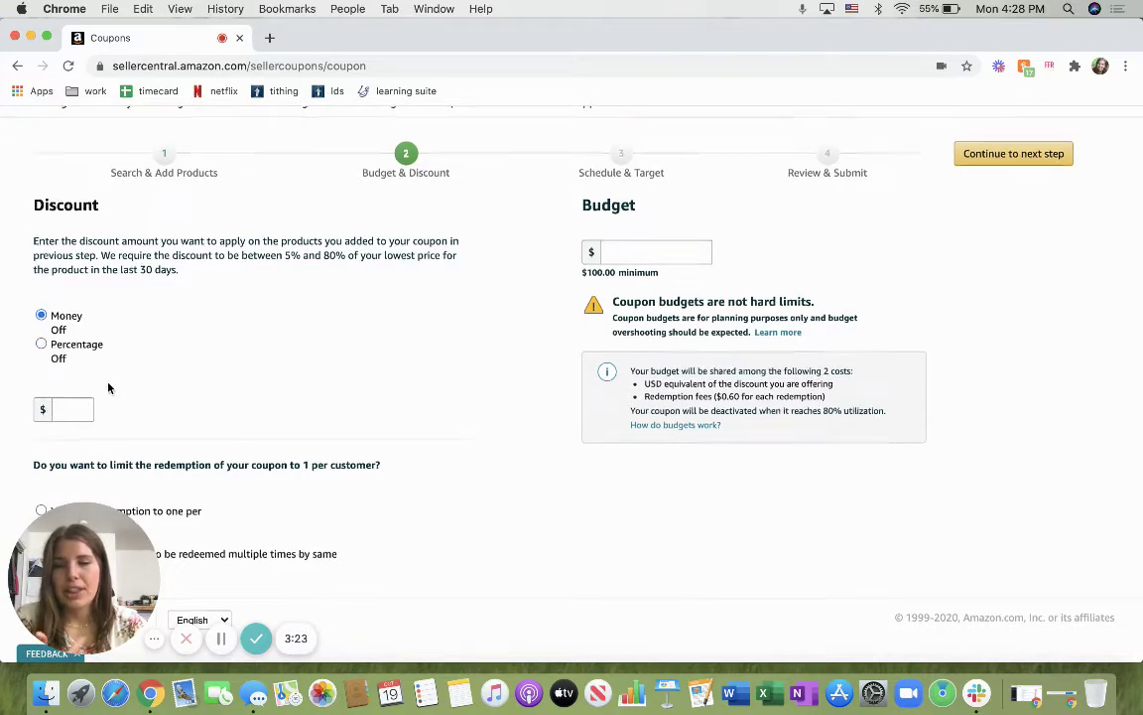
pyautogui.scroll(1, 110, 388)
pyautogui.click(68, 444)
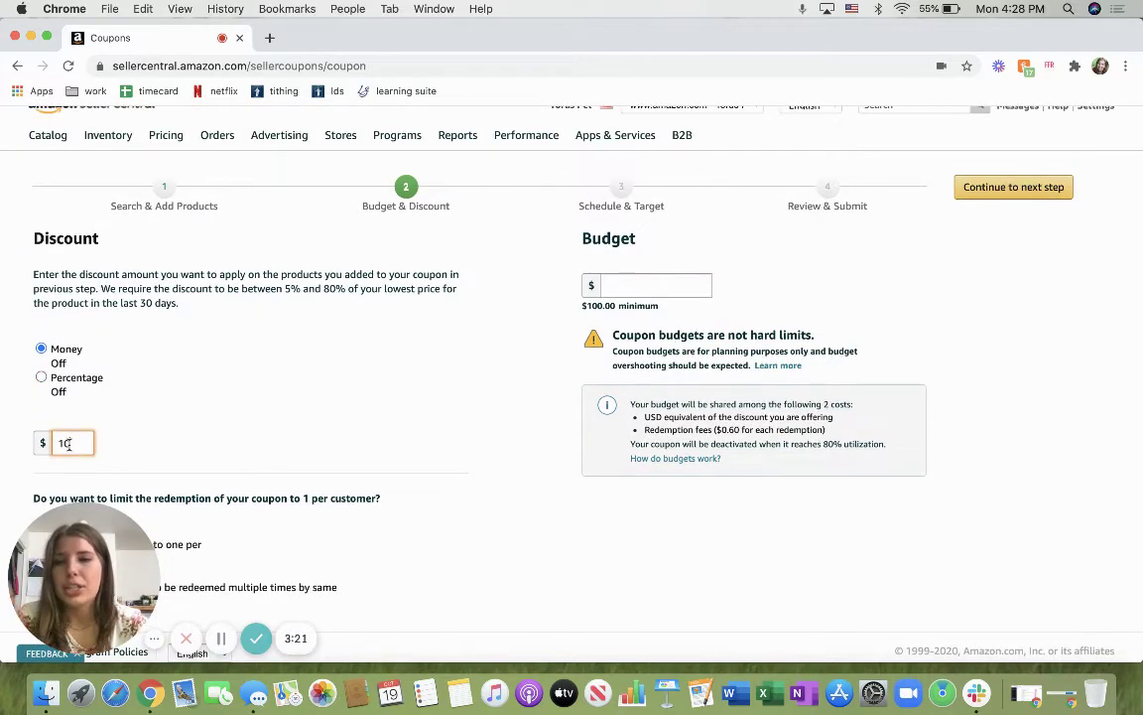
pyautogui.write('10')
pyautogui.click(263, 442)
pyautogui.scroll(-1, 263, 442)
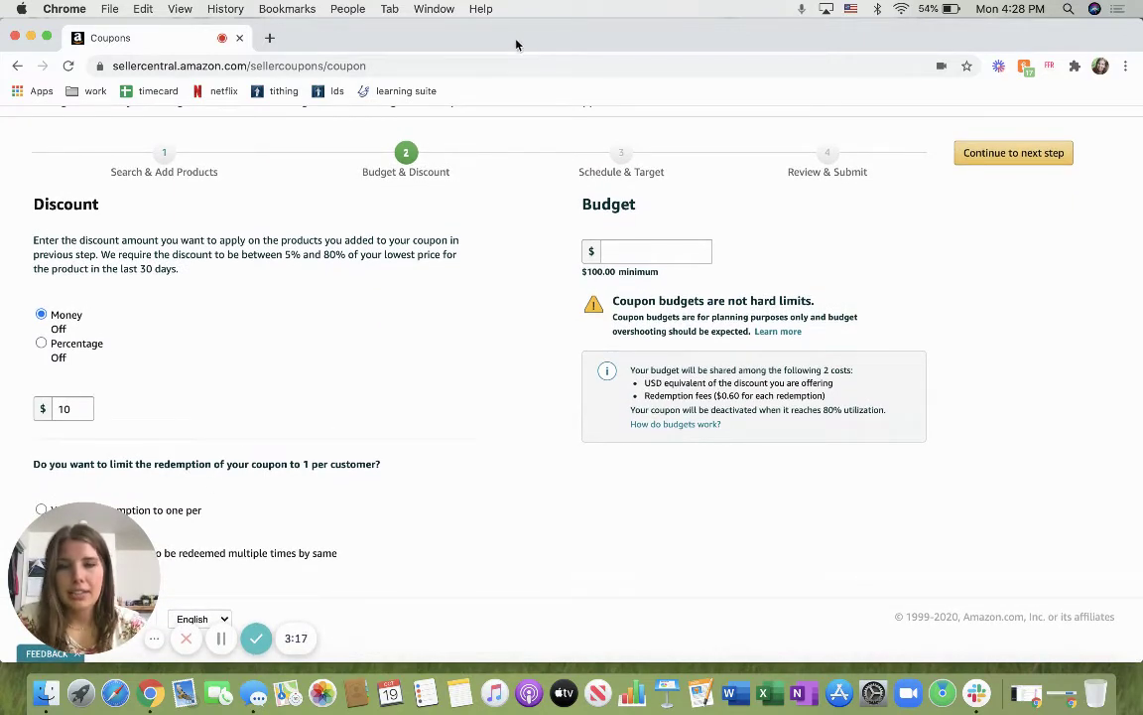
pyautogui.moveTo(504, 22)
pyautogui.mouseDown()
pyautogui.moveTo(625, 22)
pyautogui.moveTo(503, 15)
pyautogui.mouseUp()
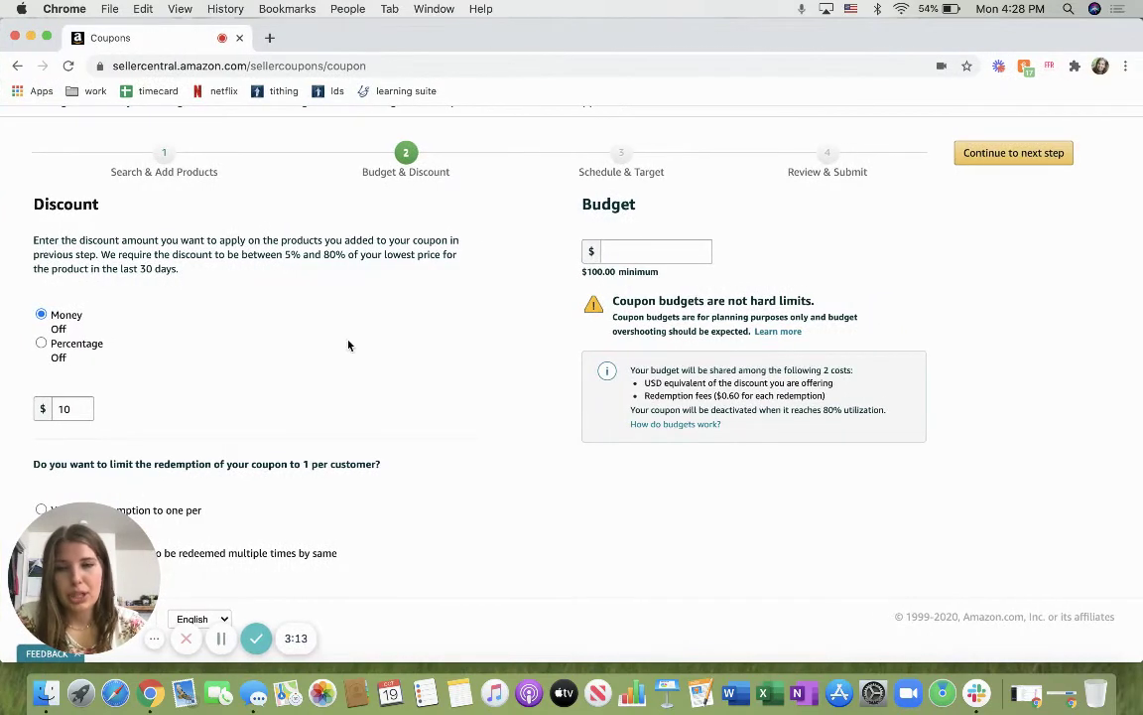
# Step: Set the coupon budget to $300
pyautogui.scroll(-1, 348, 345)
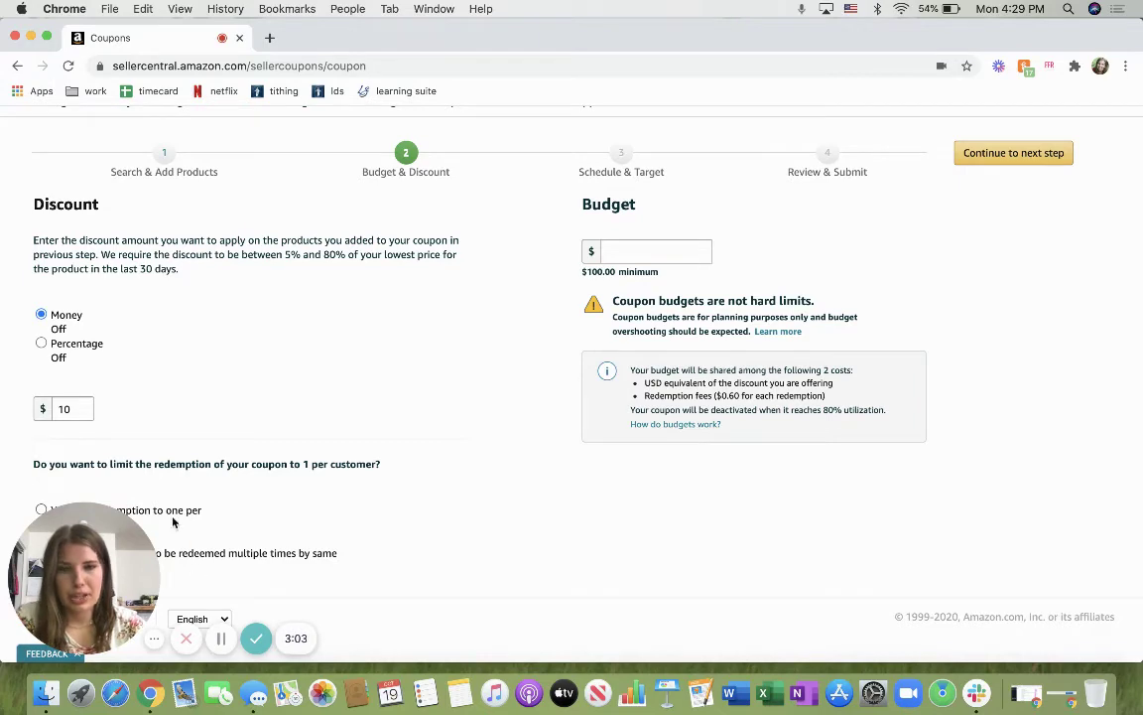
pyautogui.scroll(1, 383, 346)
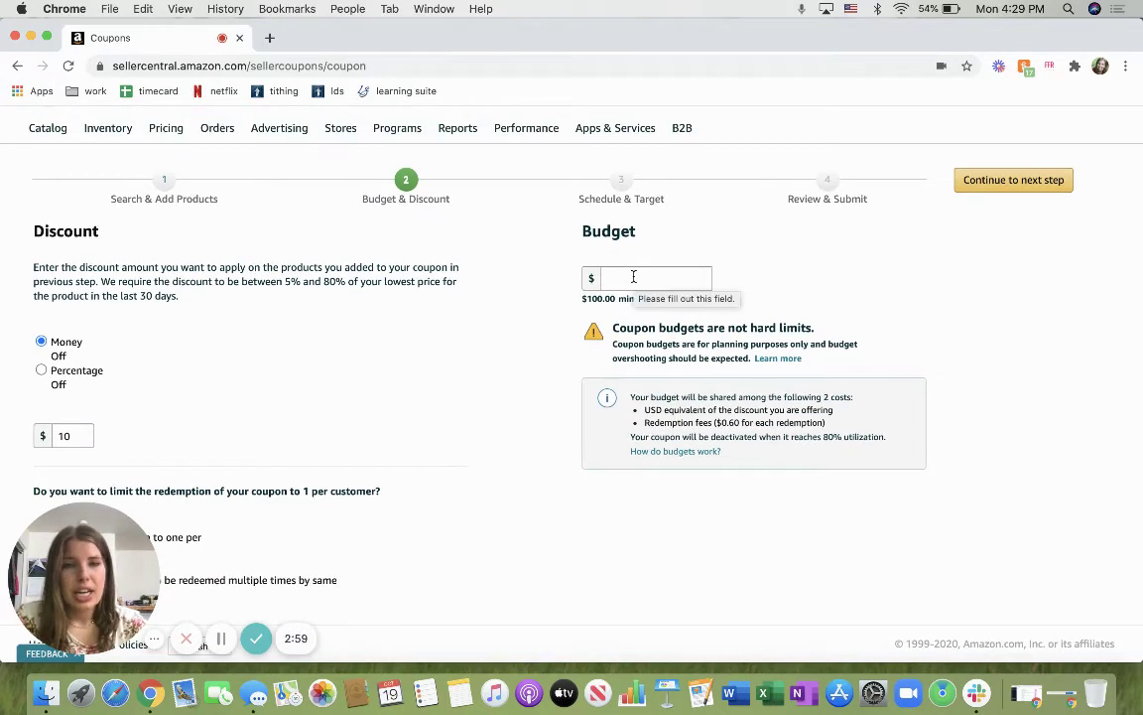
pyautogui.scroll(-1, 400, 436)
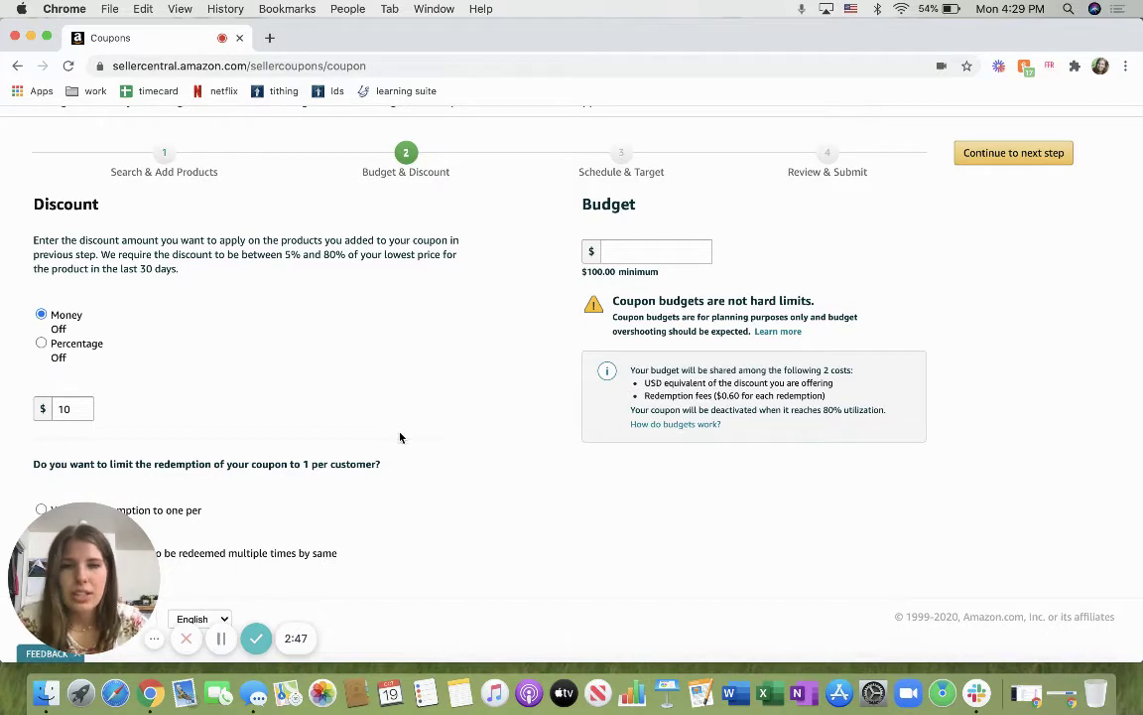
pyautogui.click(645, 250)
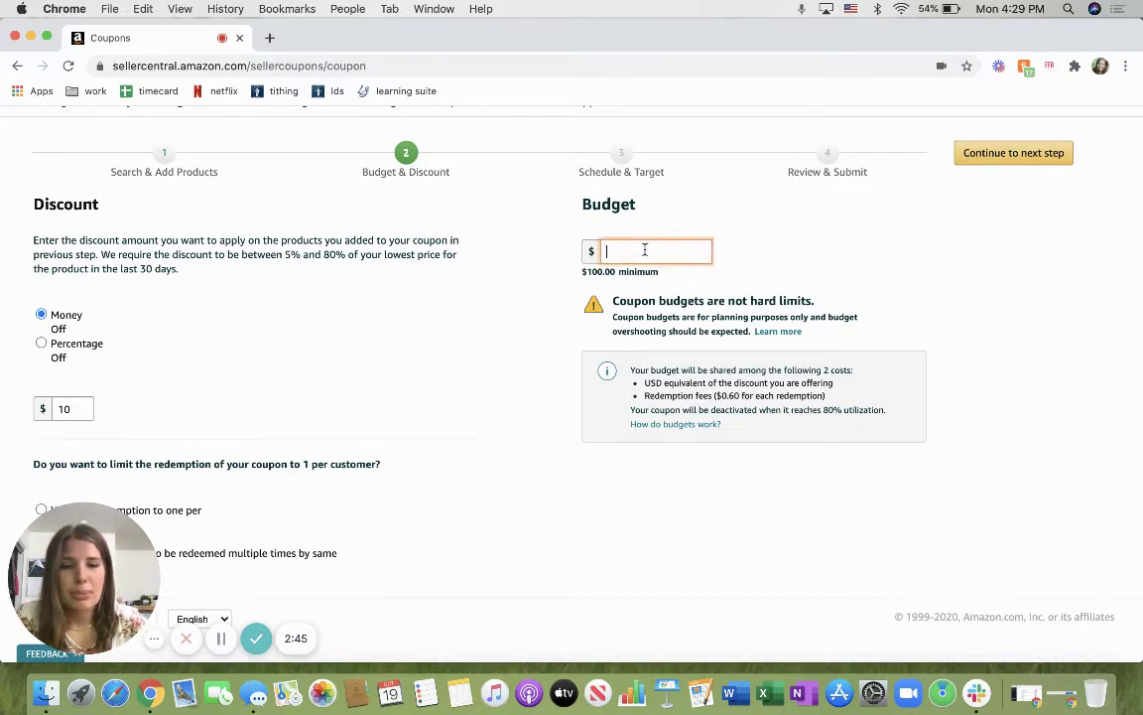
pyautogui.write('300')
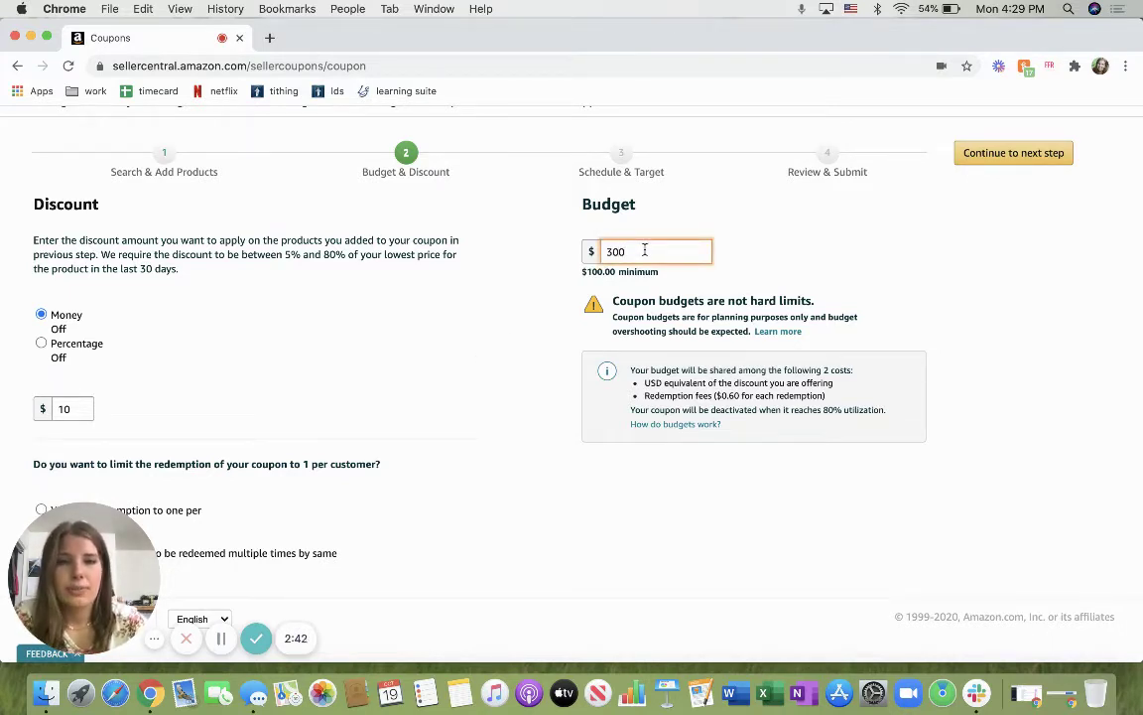
pyautogui.click(801, 255)
pyautogui.scroll(2, 801, 255)
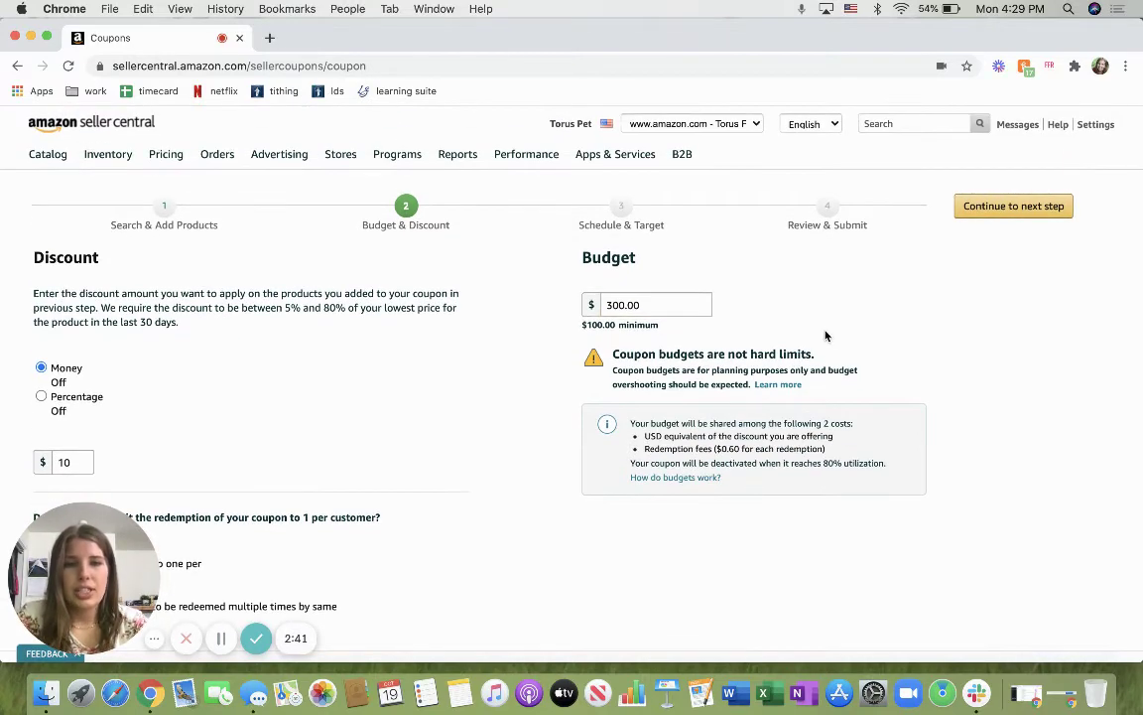
# Step: Proceed to the Schedule & Target stage and complete the coupon title with "Bowls"
pyautogui.click(1003, 209)
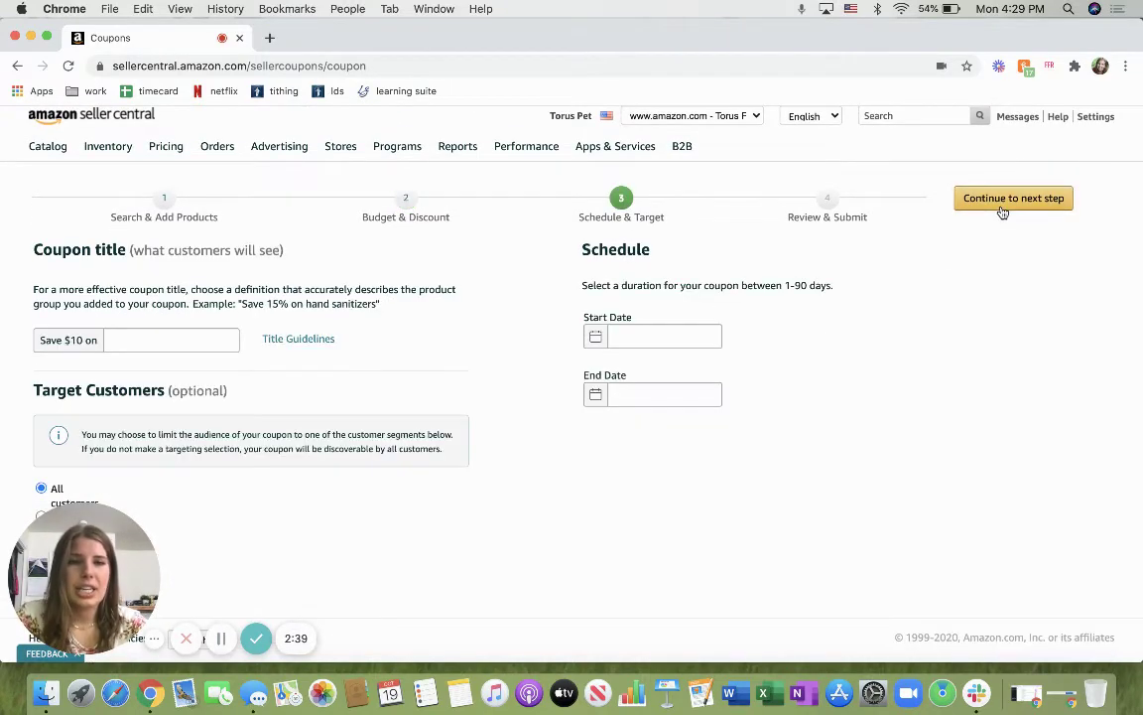
pyautogui.scroll(-1, 715, 443)
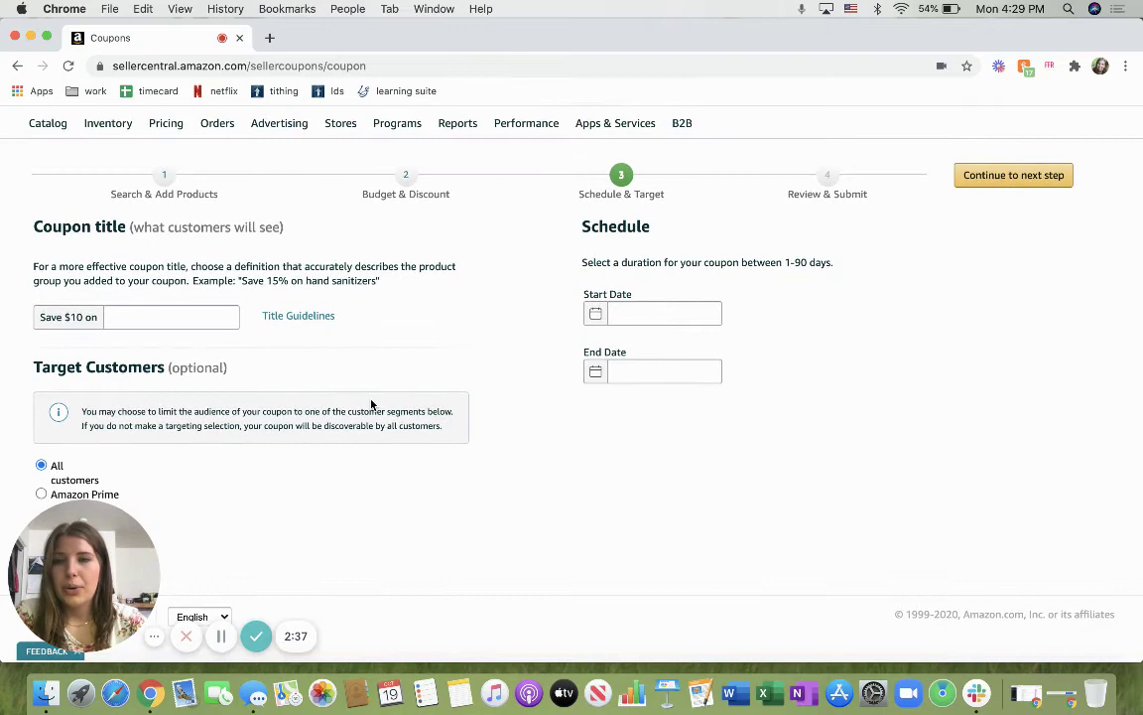
pyautogui.scroll(1, 372, 404)
pyautogui.click(160, 317)
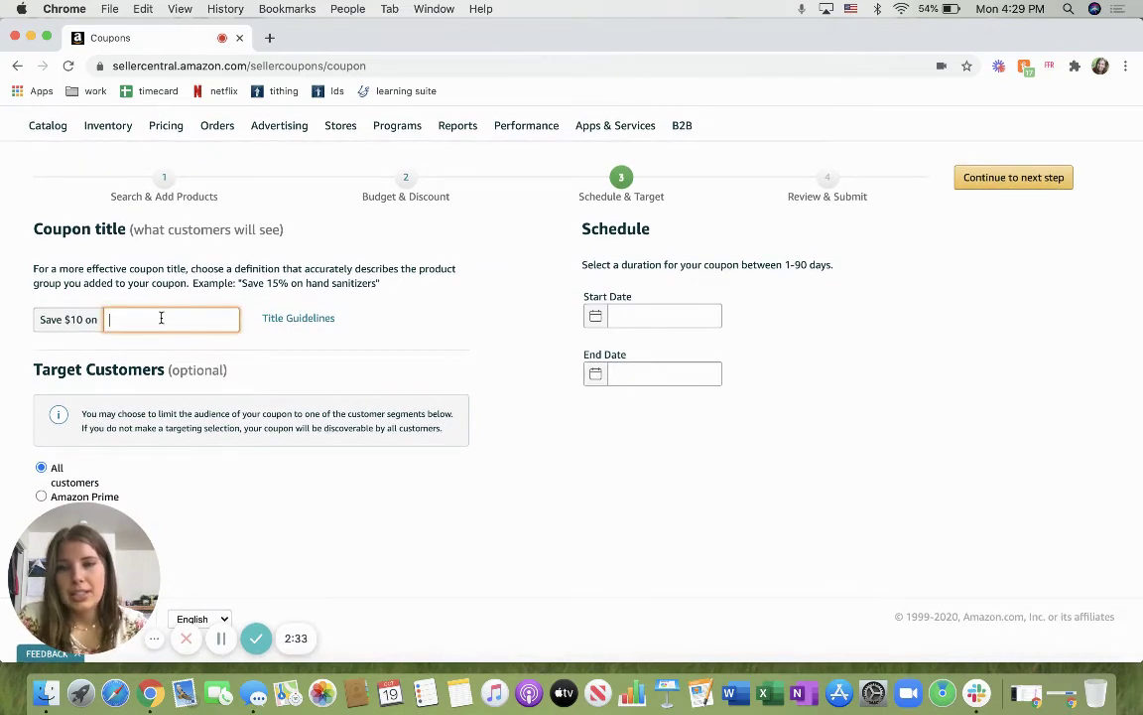
pyautogui.write('Bowl')
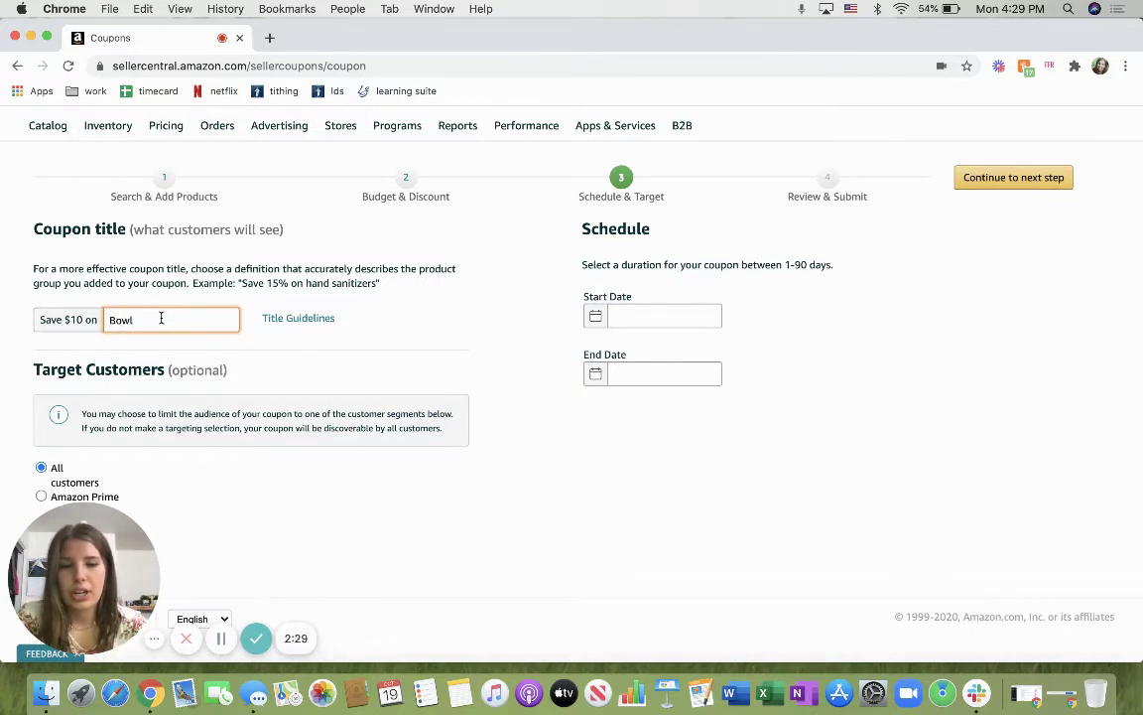
pyautogui.write('s')
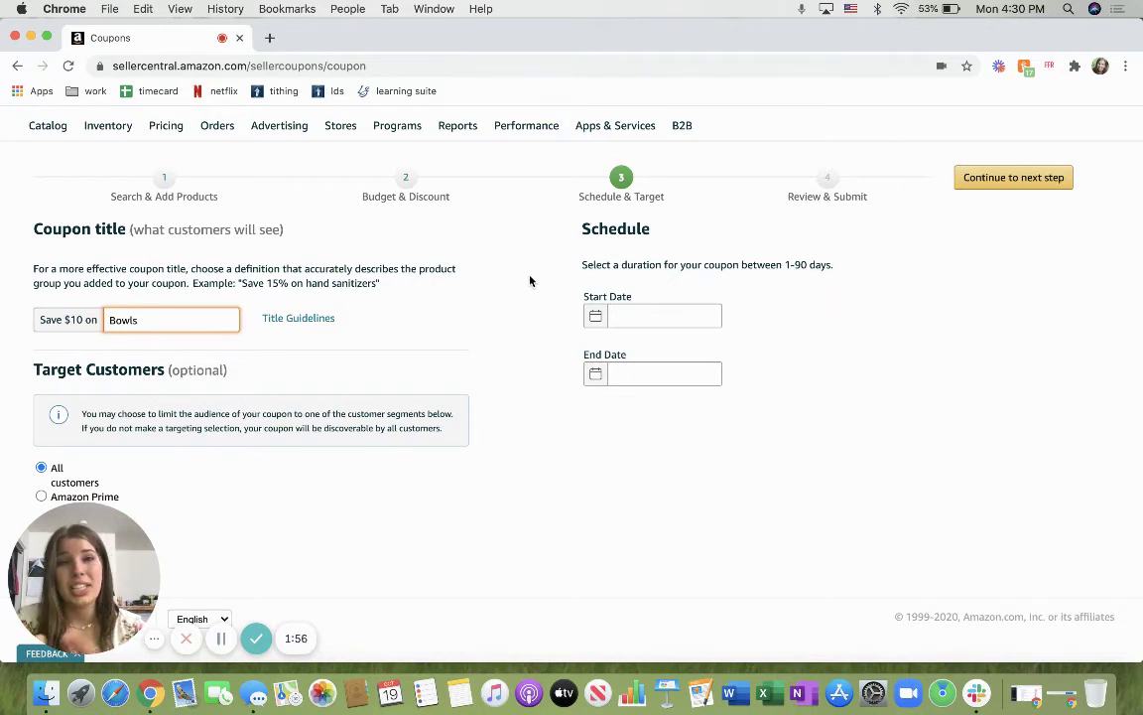
# Step: Schedule the coupon to start on 10/19/2020 and end on 10/26/2020
pyautogui.click(595, 317)
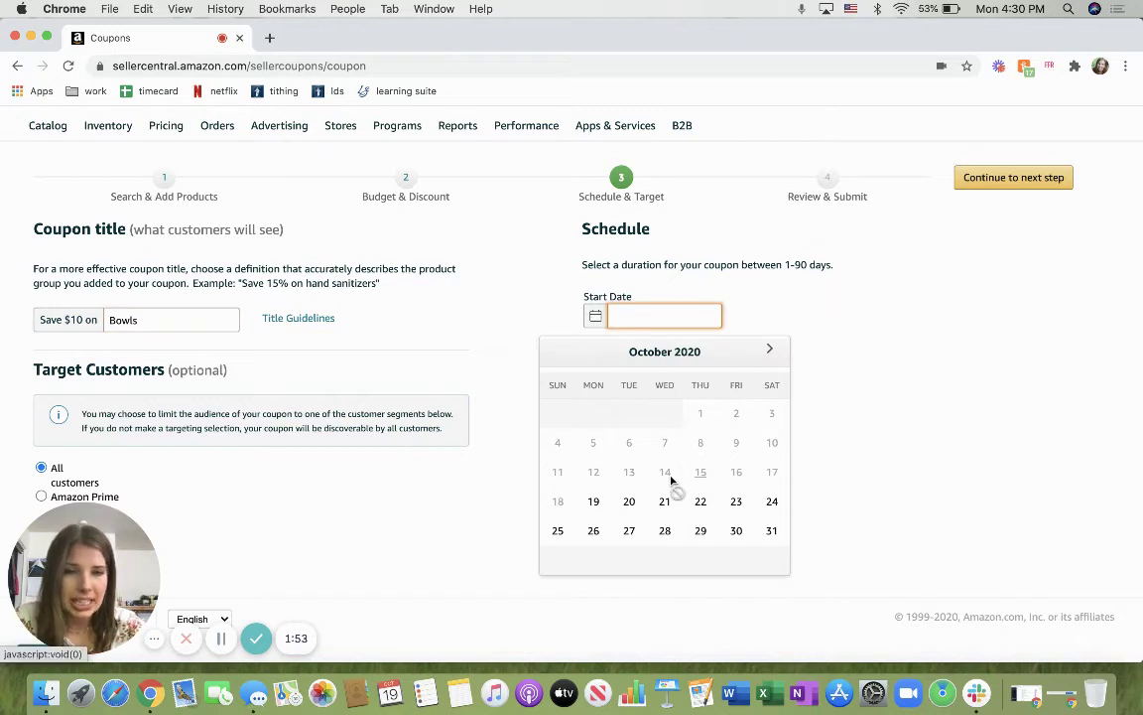
pyautogui.click(594, 501)
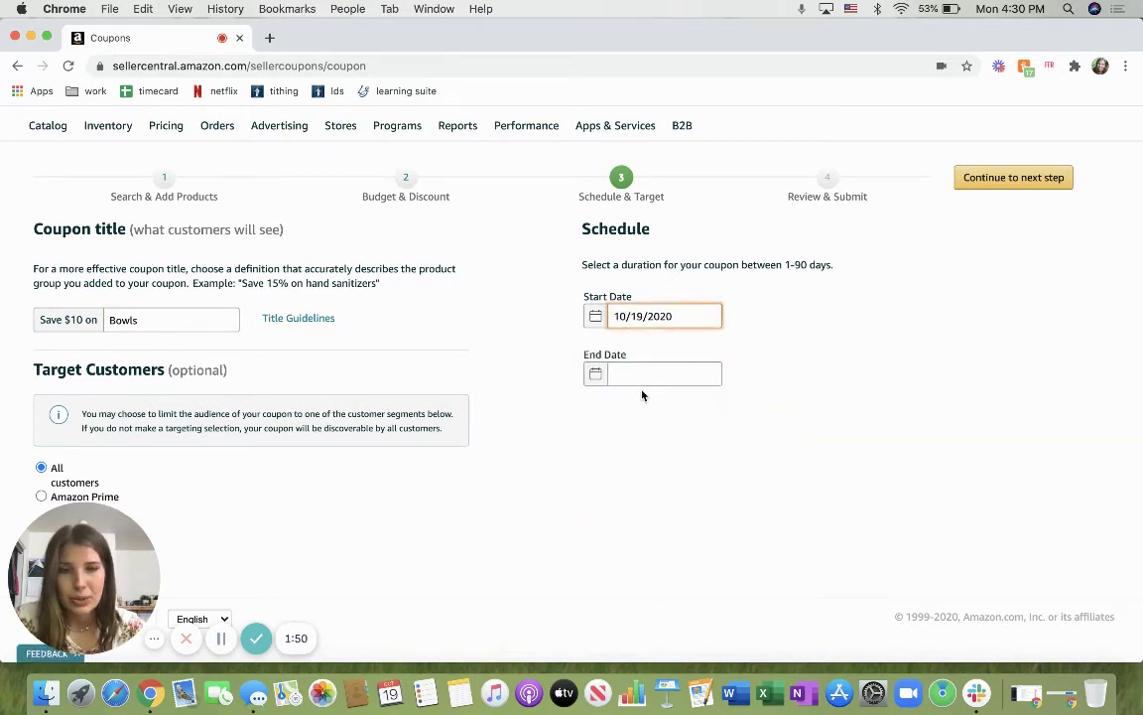
pyautogui.click(595, 375)
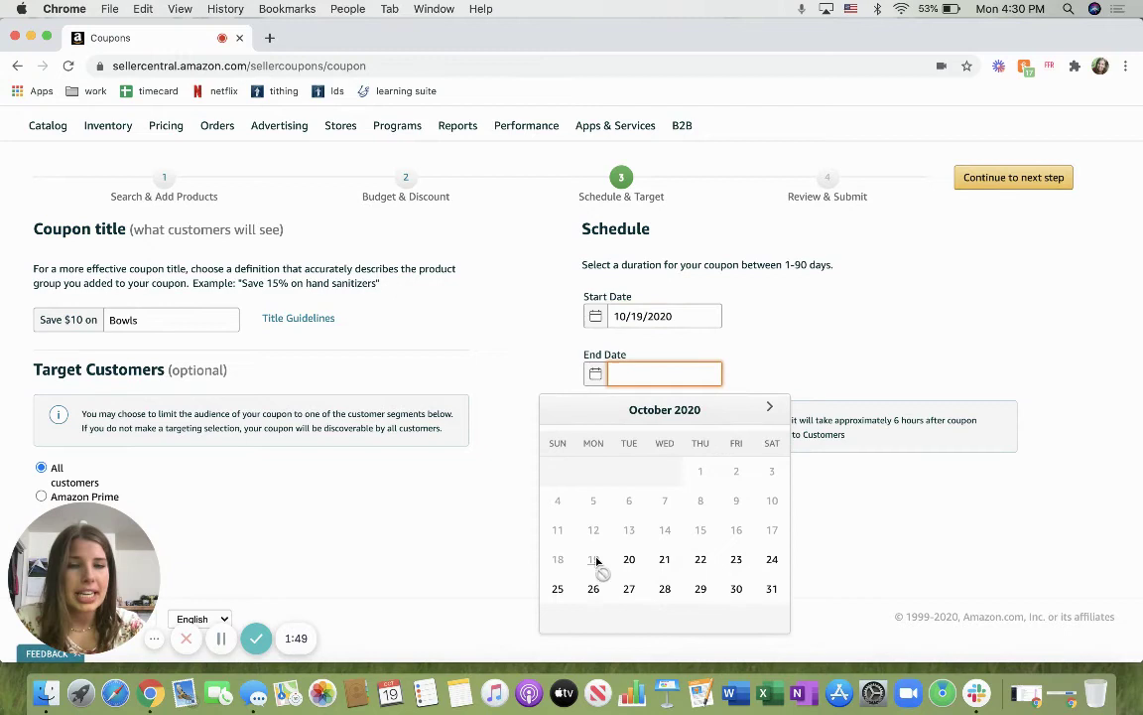
pyautogui.click(593, 589)
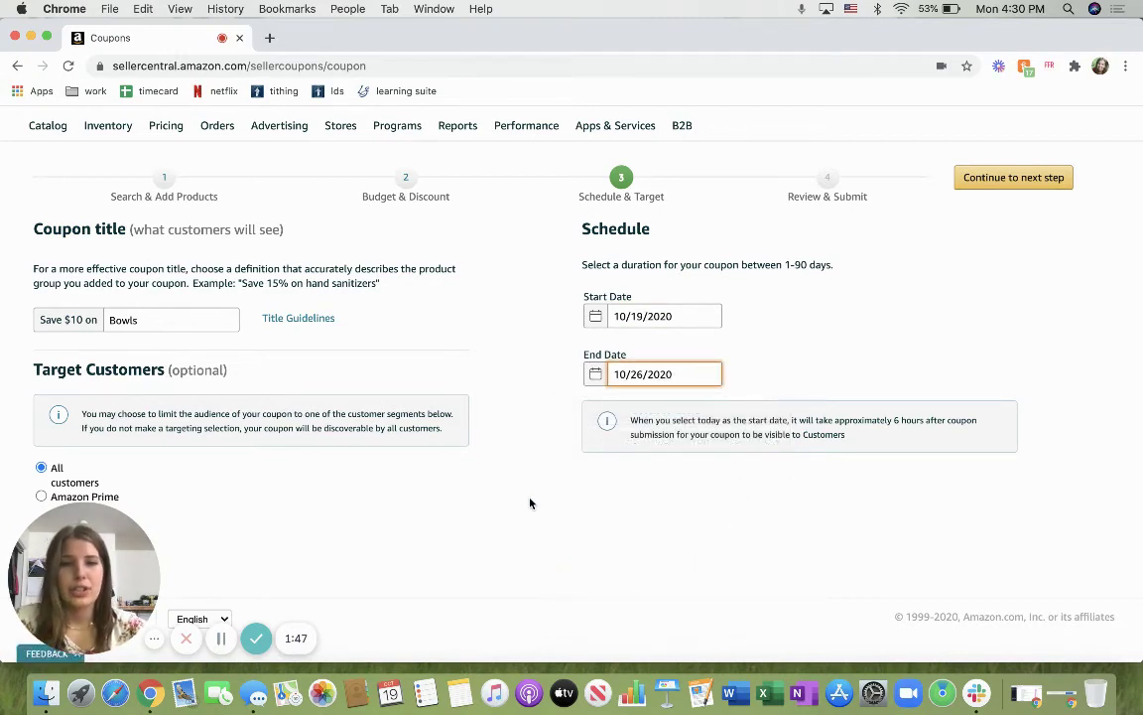
# Step: Proceed to the Review & Submit stage and check the coupon's details, product and preview
pyautogui.click(1023, 177)
pyautogui.scroll(-1, 674, 363)
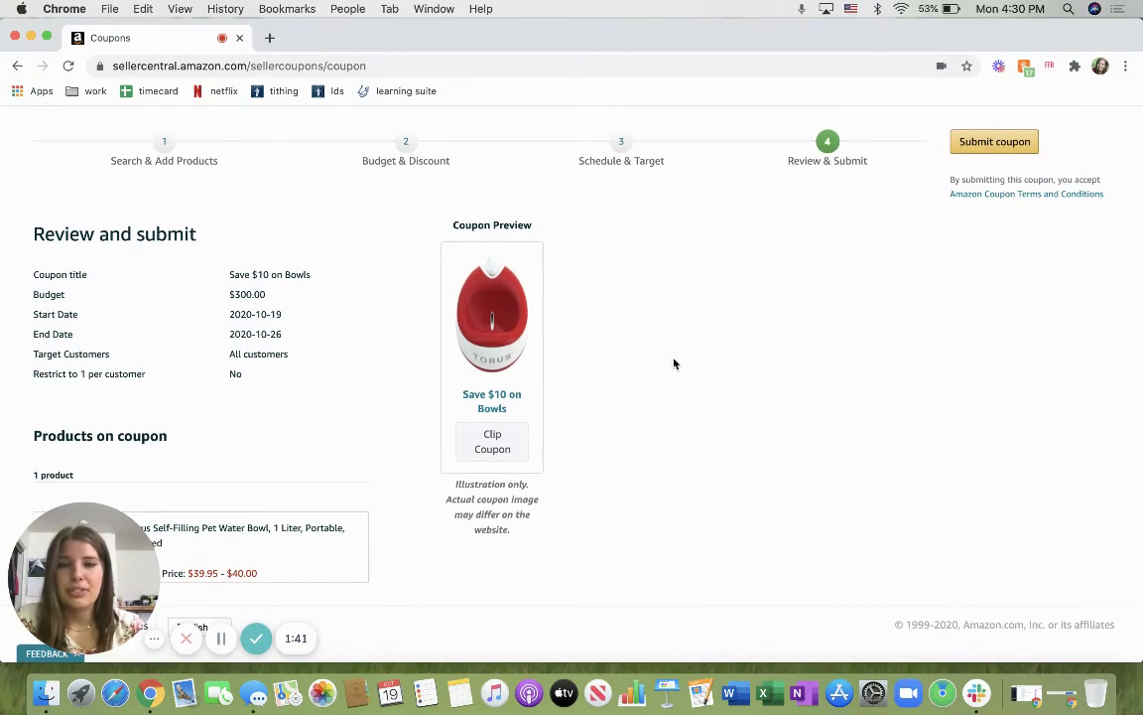
pyautogui.scroll(-1, 674, 363)
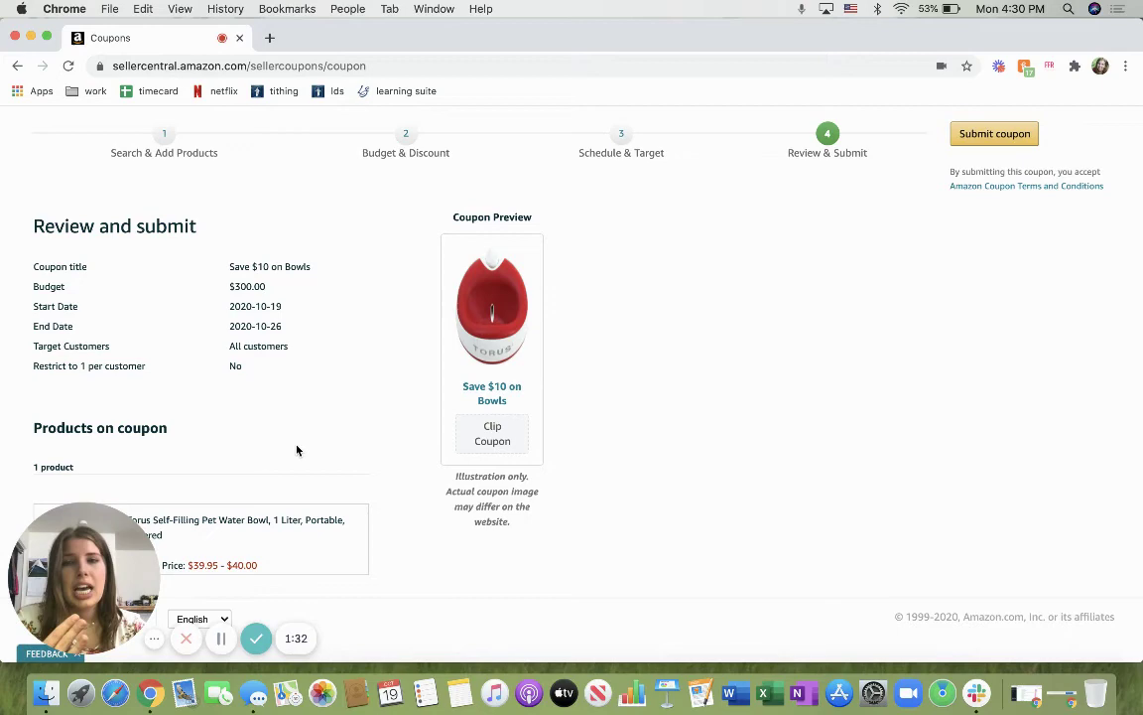
pyautogui.scroll(2, 295, 450)
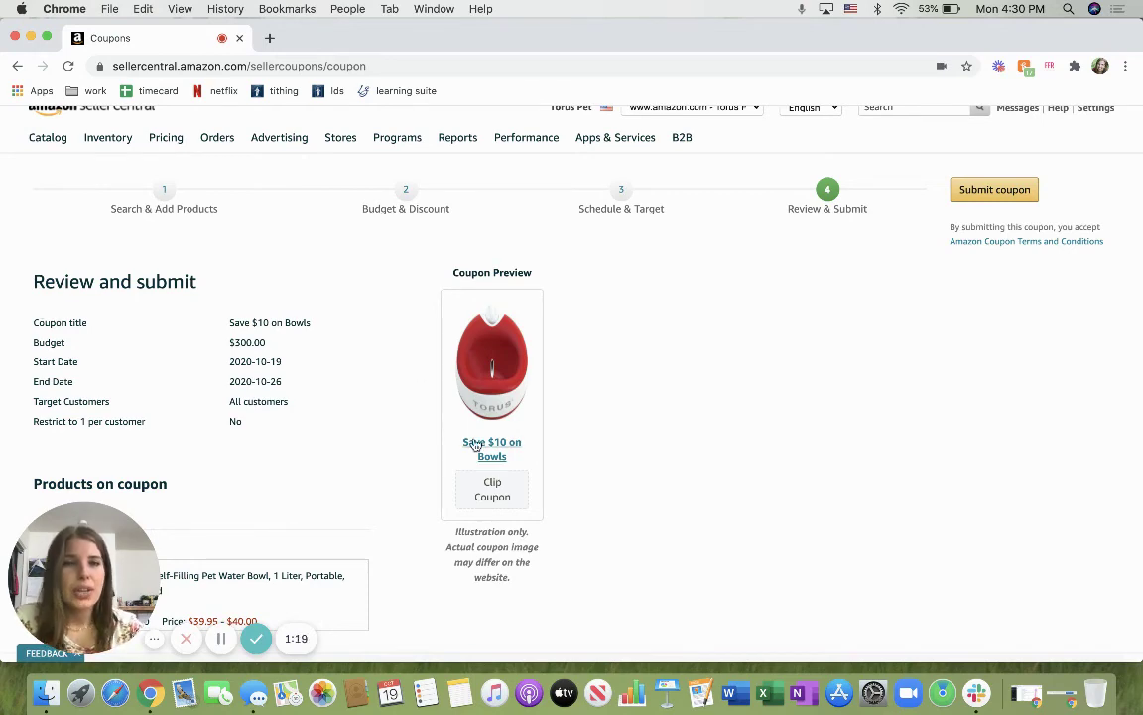
pyautogui.scroll(-1, 476, 437)
pyautogui.scroll(2, 678, 395)
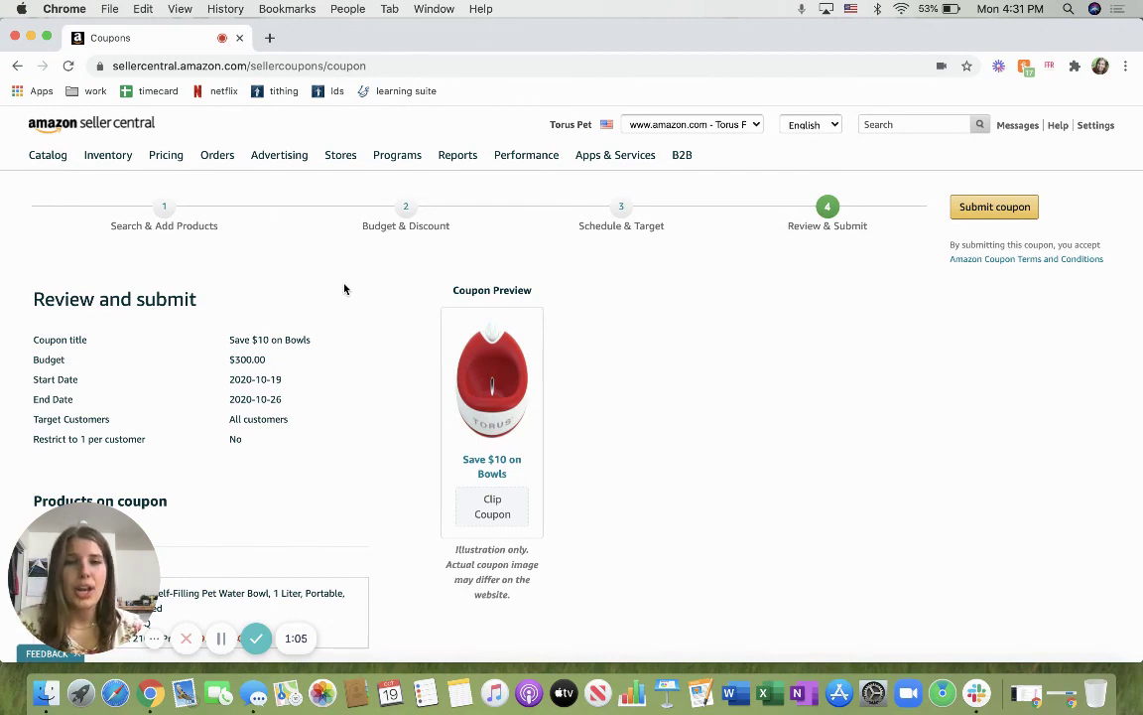
# Step: Open myamazonguy.com in a new browser tab
pyautogui.click(269, 38)
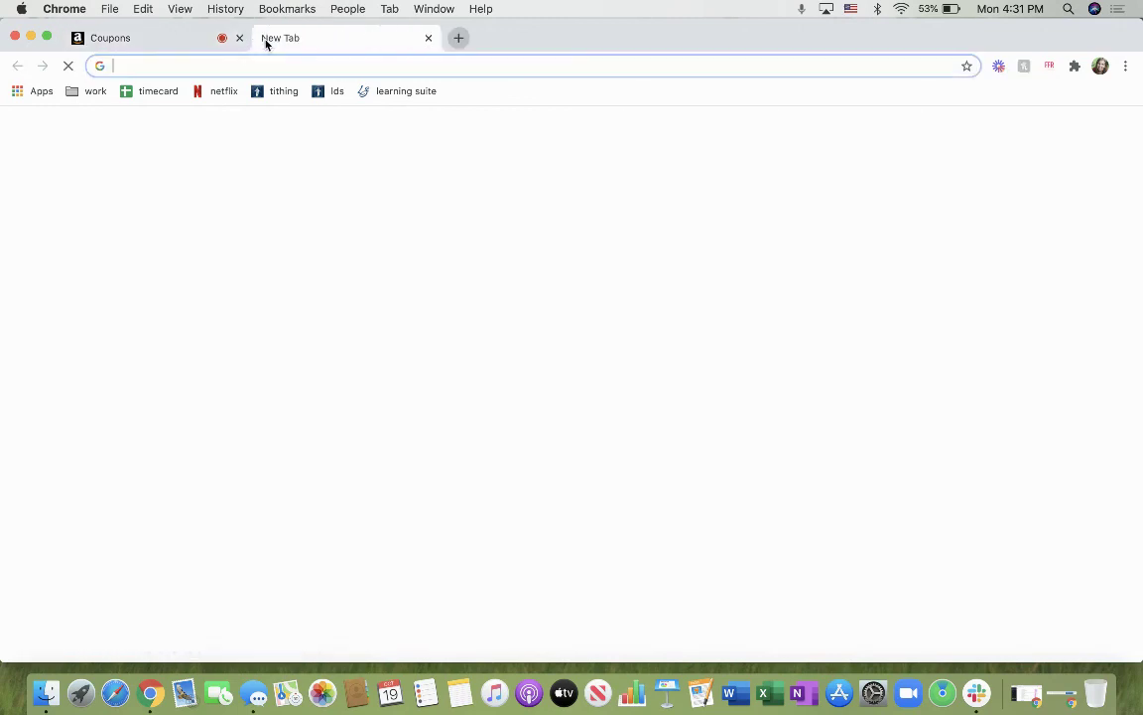
pyautogui.write('mya')
pyautogui.press('Return')
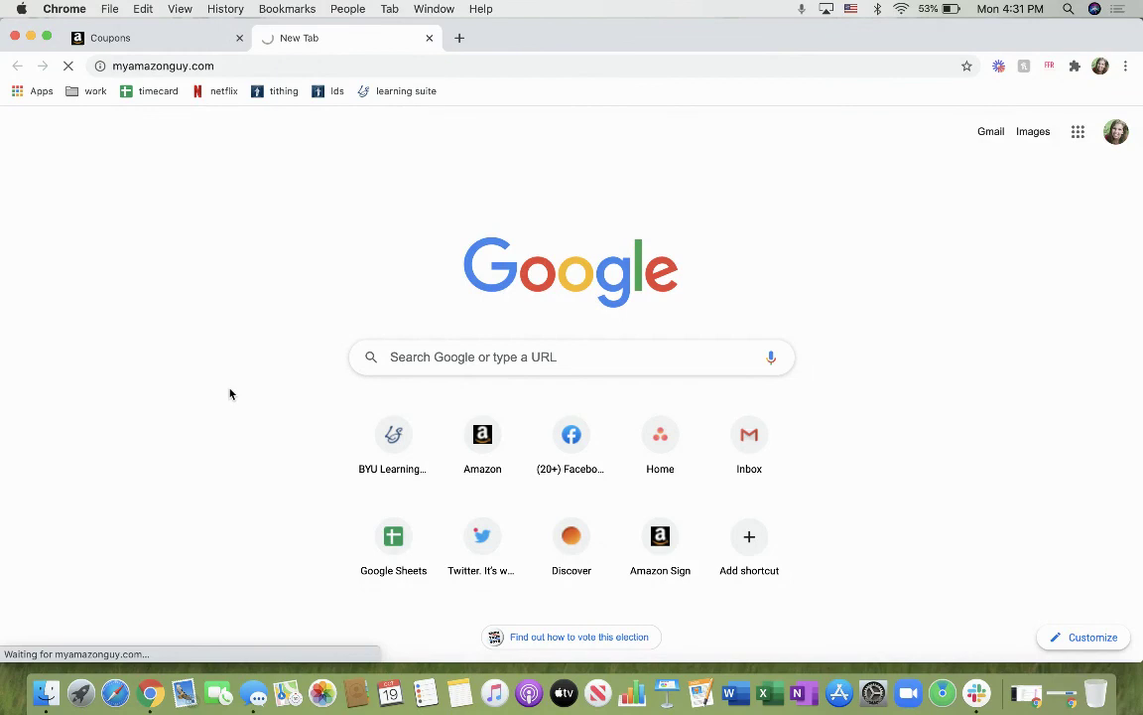